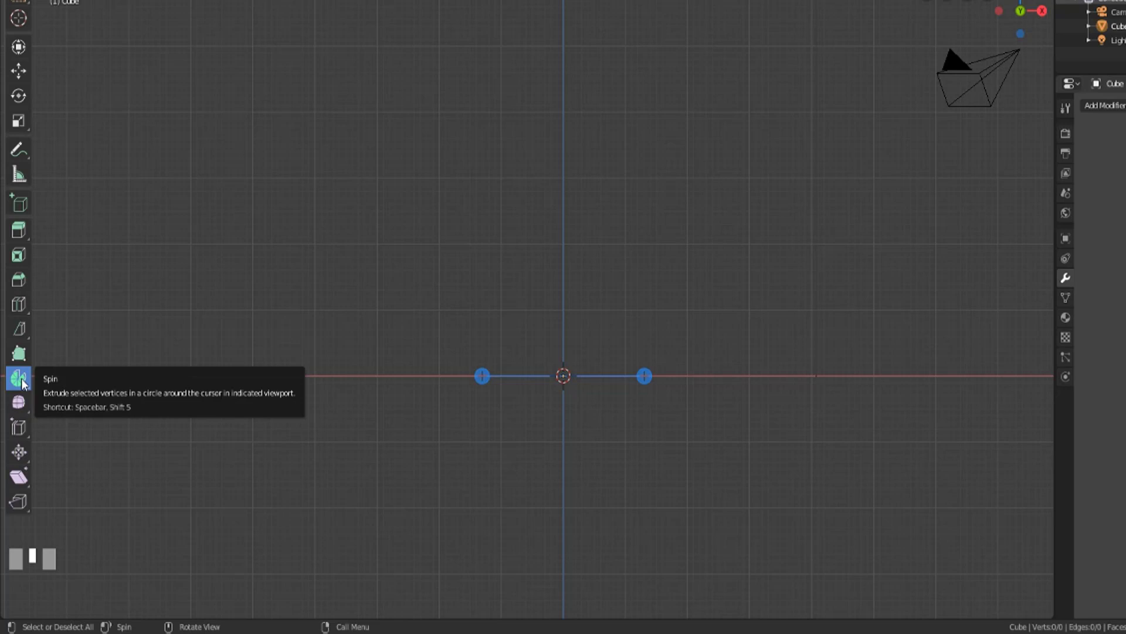
Place the 3D cursor at several spots around the world origin to reposition the Spin gizmo
{"action": "middle_click_drag", "start_coordinate": [498, 178], "coordinate": [542, 397]}
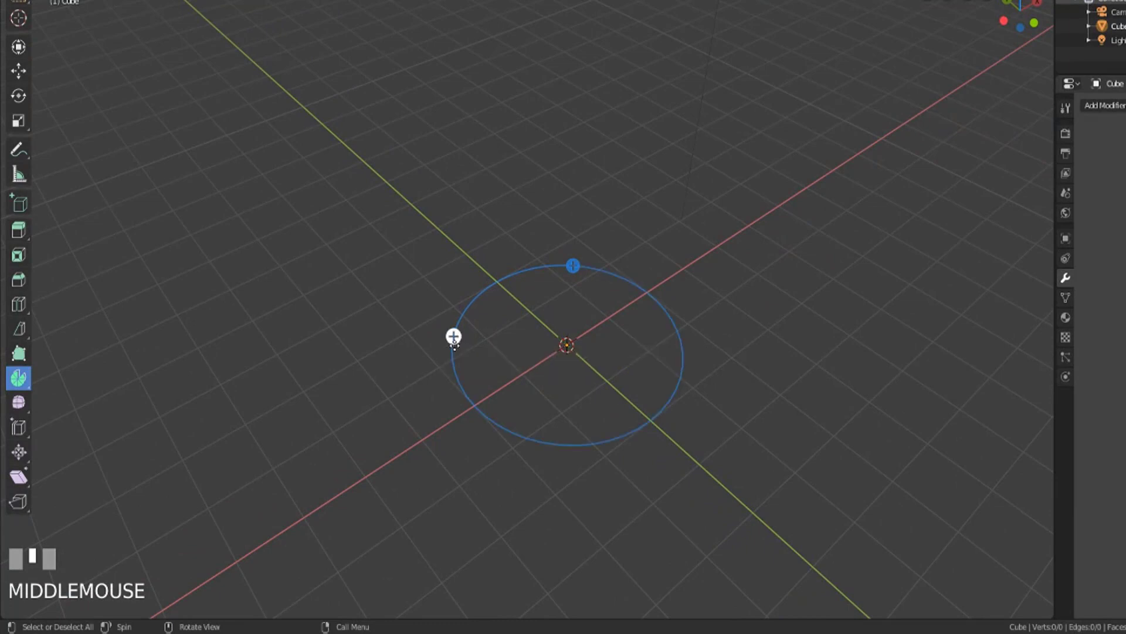
{"action": "right_click", "coordinate": [453, 191], "text": "shift"}
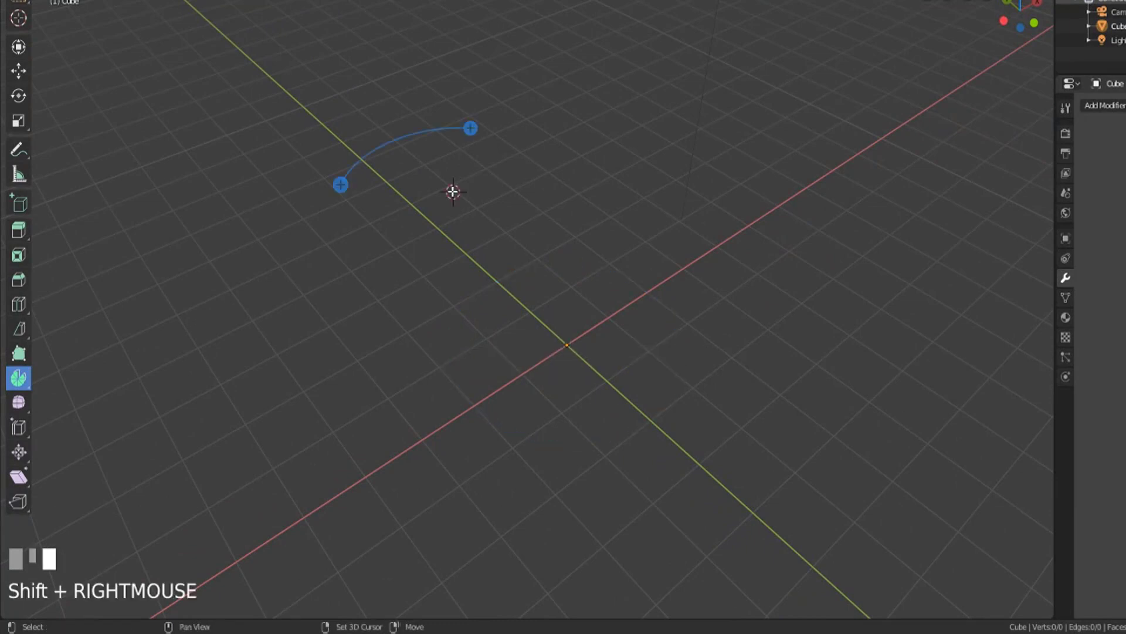
{"action": "right_click_drag", "start_coordinate": [596, 191], "coordinate": [675, 391], "text": "shift"}
{"action": "right_click", "coordinate": [432, 415], "text": "shift"}
{"action": "right_click", "coordinate": [354, 267], "text": "shift"}
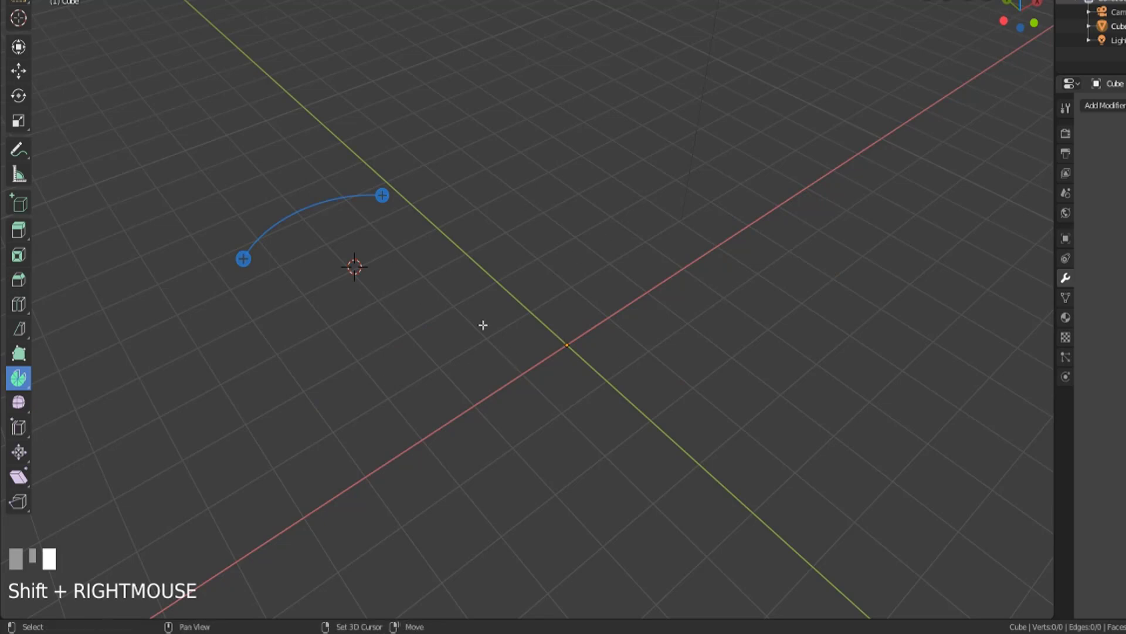
Return the 3D cursor to the world origin and switch to the front view
{"action": "scroll", "coordinate": [483, 325], "scroll_direction": "down", "scroll_amount": 5}
{"action": "middle_click_drag", "start_coordinate": [340, 423], "coordinate": [571, 364], "text": "shift"}
{"action": "scroll", "coordinate": [488, 467], "scroll_direction": "up", "scroll_amount": 4}
{"action": "middle_click_drag", "start_coordinate": [488, 467], "coordinate": [520, 356], "text": "shift"}
{"action": "key", "text": "KP_1"}
{"action": "scroll", "coordinate": [674, 518], "scroll_direction": "up", "scroll_amount": 1}
{"action": "middle_click_drag", "start_coordinate": [674, 518], "coordinate": [504, 231], "text": "shift"}
{"action": "scroll", "coordinate": [510, 282], "scroll_direction": "up", "scroll_amount": 1}
{"action": "middle_click_drag", "start_coordinate": [510, 281], "coordinate": [561, 306], "text": "shift"}
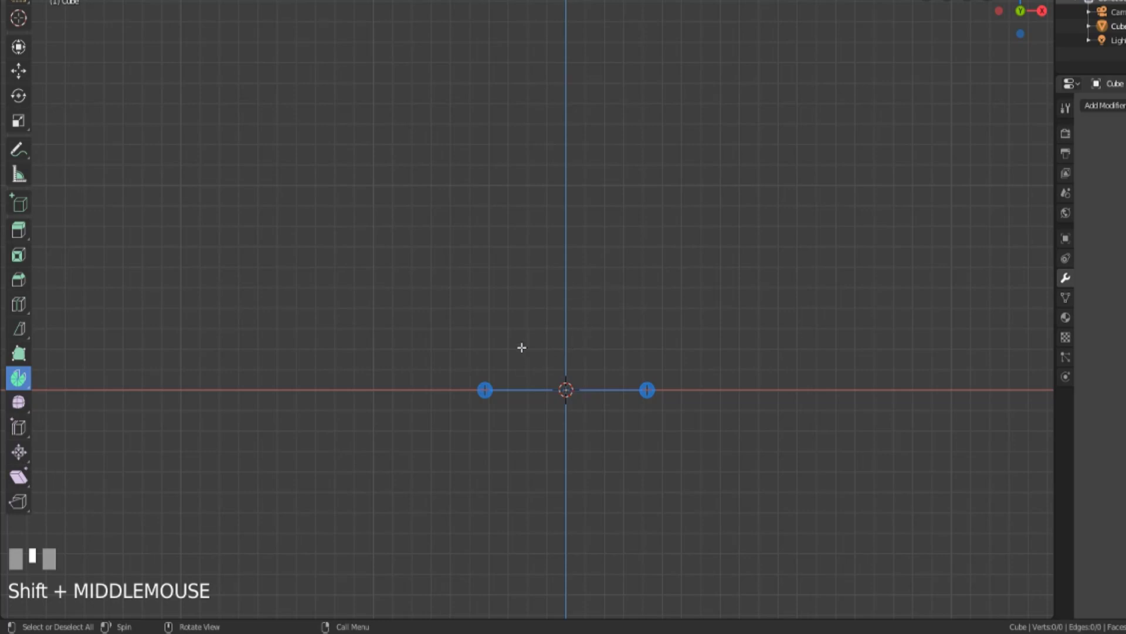
Extrude a chain of 12 vertices beside the vertical axis as a goblet half-profile, running from the foot's edge up to the rim
{"action": "key", "text": "ctrl"}
{"action": "right_click", "coordinate": [487, 368], "text": "ctrl"}
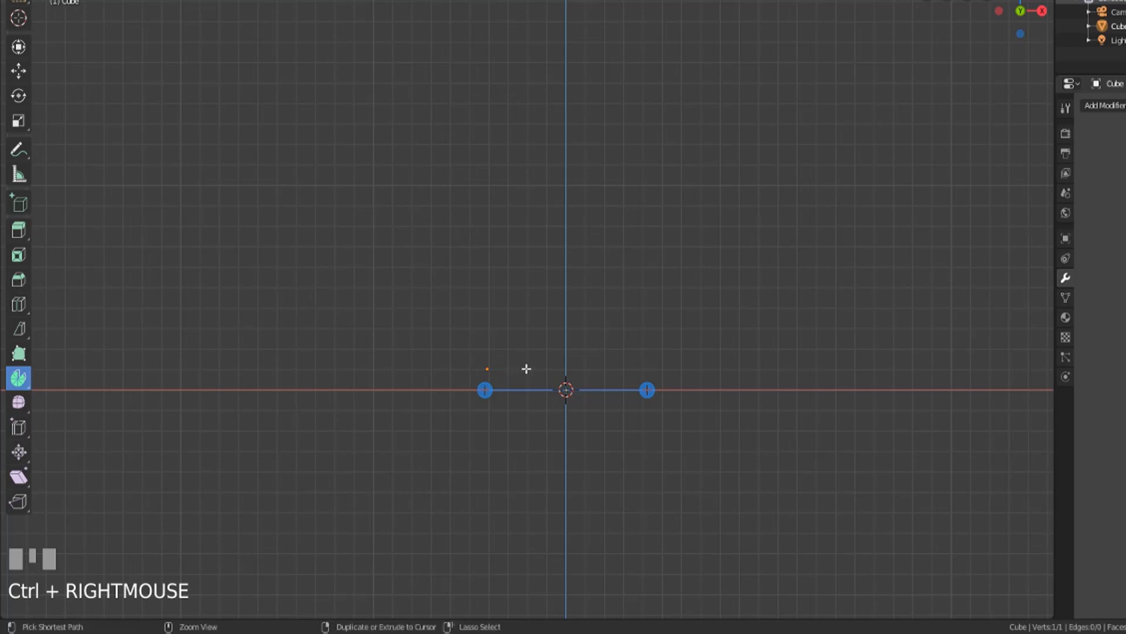
{"action": "right_click", "coordinate": [529, 368], "text": "ctrl"}
{"action": "right_click", "coordinate": [541, 327], "text": "ctrl"}
{"action": "right_click", "coordinate": [541, 302], "text": "ctrl"}
{"action": "right_click", "coordinate": [532, 281], "text": "ctrl"}
{"action": "right_click", "coordinate": [507, 249], "text": "ctrl"}
{"action": "right_click", "coordinate": [504, 199], "text": "ctrl"}
{"action": "right_click", "coordinate": [500, 178], "text": "ctrl"}
{"action": "right_click", "coordinate": [501, 142], "text": "ctrl"}
{"action": "right_click", "coordinate": [505, 101], "text": "ctrl"}
{"action": "right_click", "coordinate": [500, 78], "text": "ctrl"}
Slide the mid-bowl vertex down the profile by a factor of 0.330 and shift it slightly outward from the axis
{"action": "left_click", "coordinate": [504, 195]}
{"action": "key", "text": "g"}
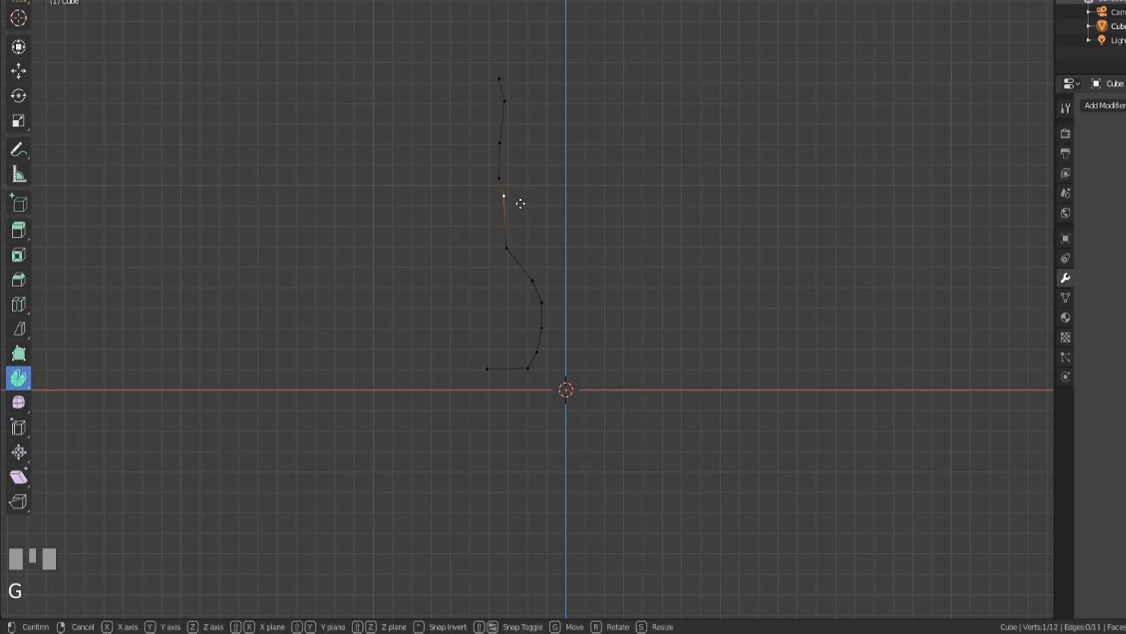
{"action": "left_click", "coordinate": [517, 221]}
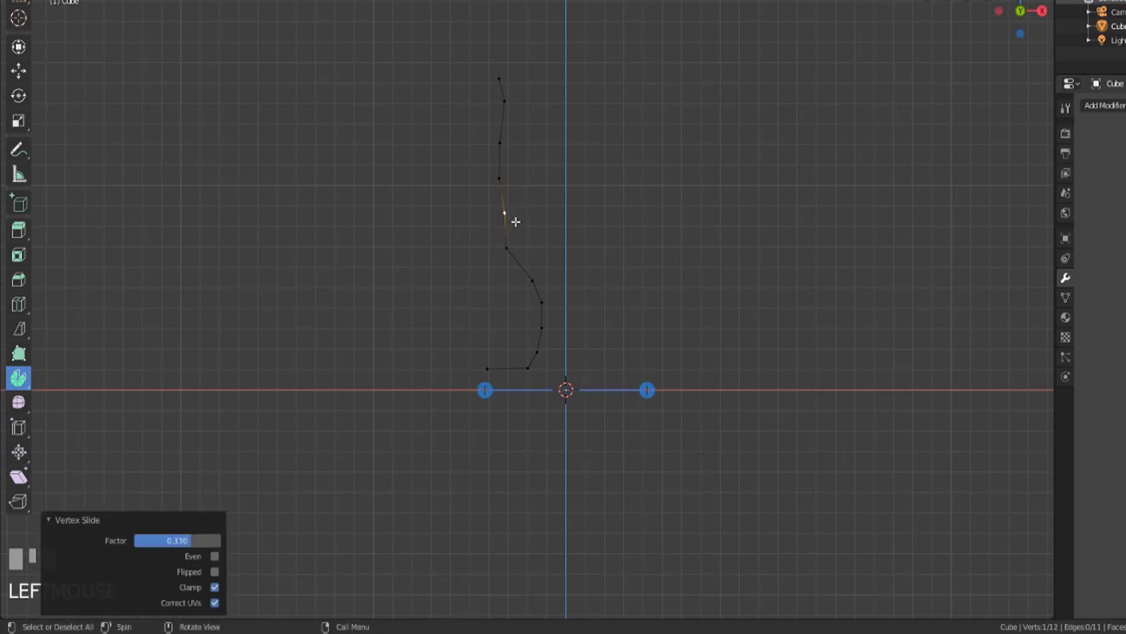
{"action": "key", "text": "g"}
{"action": "left_click", "coordinate": [510, 223]}
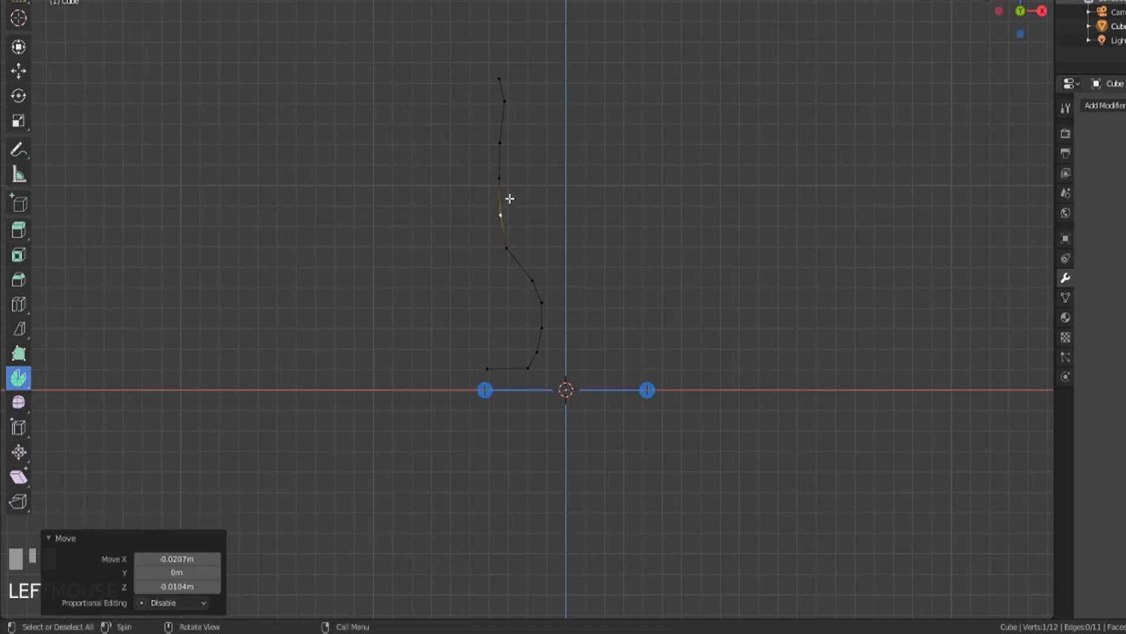
Move the vertex just below the rim slightly outward and down to smooth the profile
{"action": "left_click", "coordinate": [505, 102]}
{"action": "key", "text": "g"}
{"action": "left_click", "coordinate": [503, 106]}
Select all vertices of the profile and check their median coordinates and the 3D cursor's location
{"action": "middle_click_drag", "start_coordinate": [526, 209], "coordinate": [598, 306]}
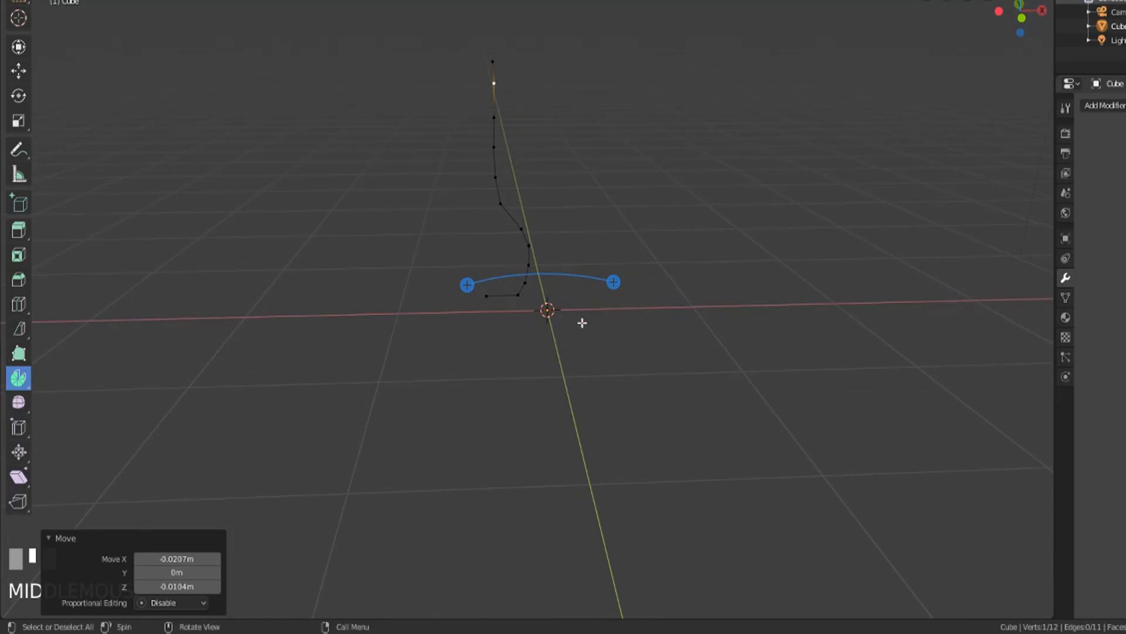
{"action": "key", "text": "a"}
{"action": "middle_click_drag", "start_coordinate": [482, 333], "coordinate": [524, 368]}
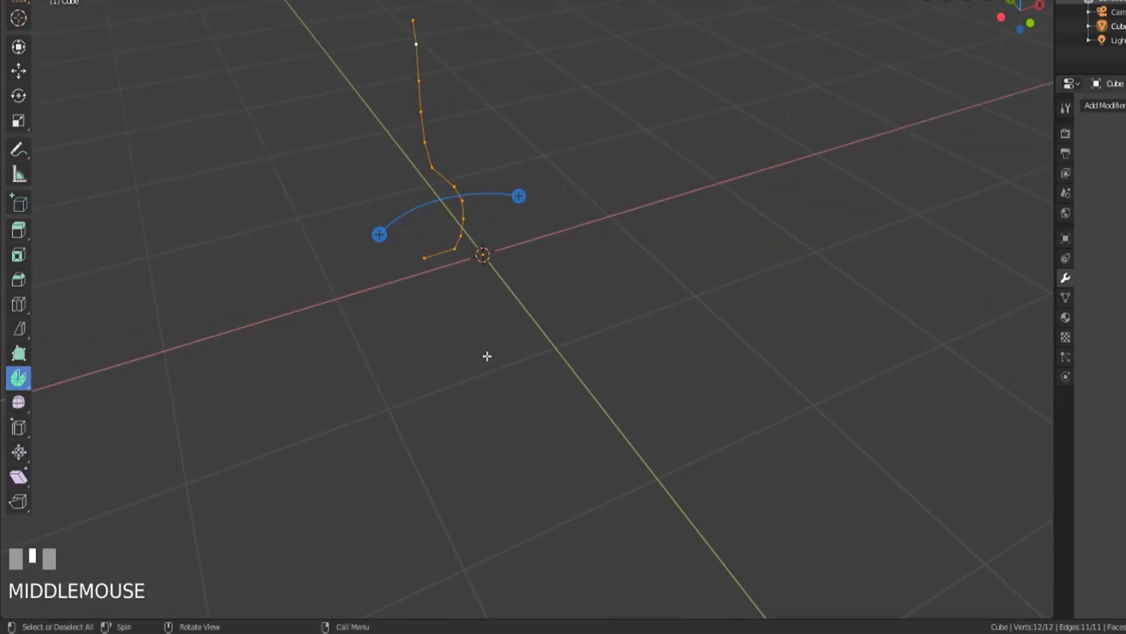
{"action": "middle_click_drag", "start_coordinate": [410, 359], "coordinate": [553, 362]}
{"action": "middle_click_drag", "start_coordinate": [403, 475], "coordinate": [501, 353], "text": "shift"}
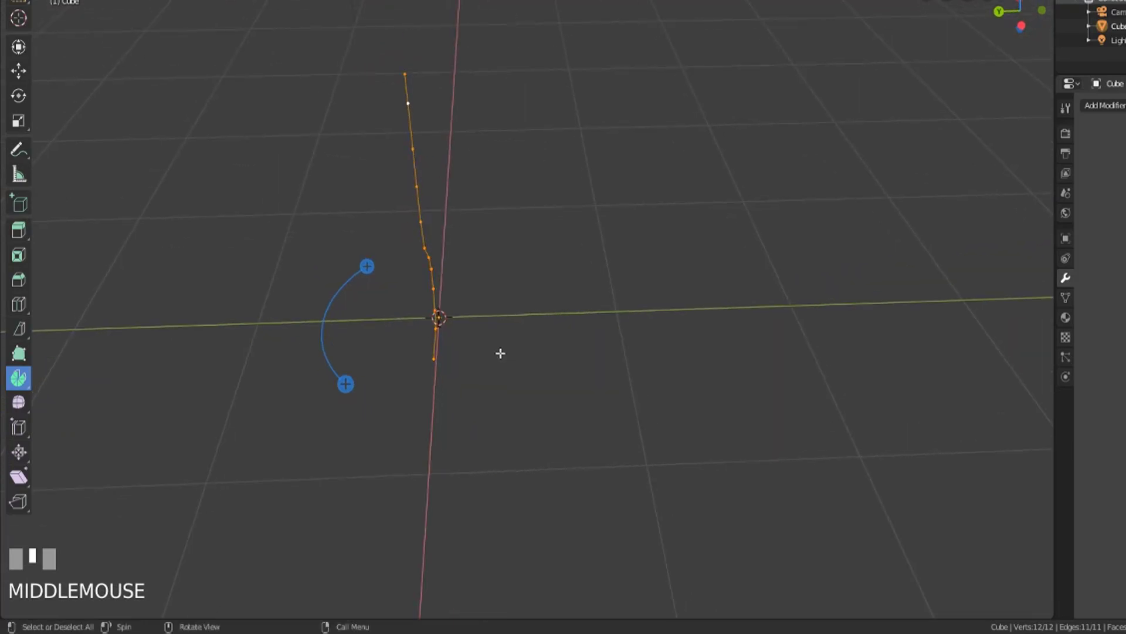
{"action": "key", "text": "n"}
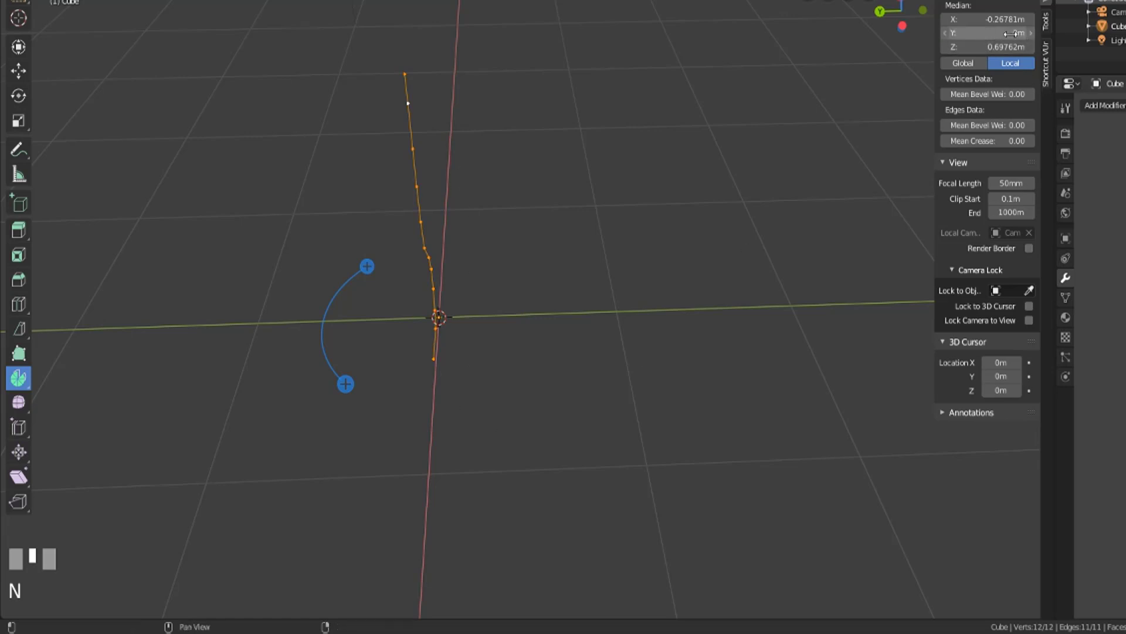
{"action": "key", "text": "n"}
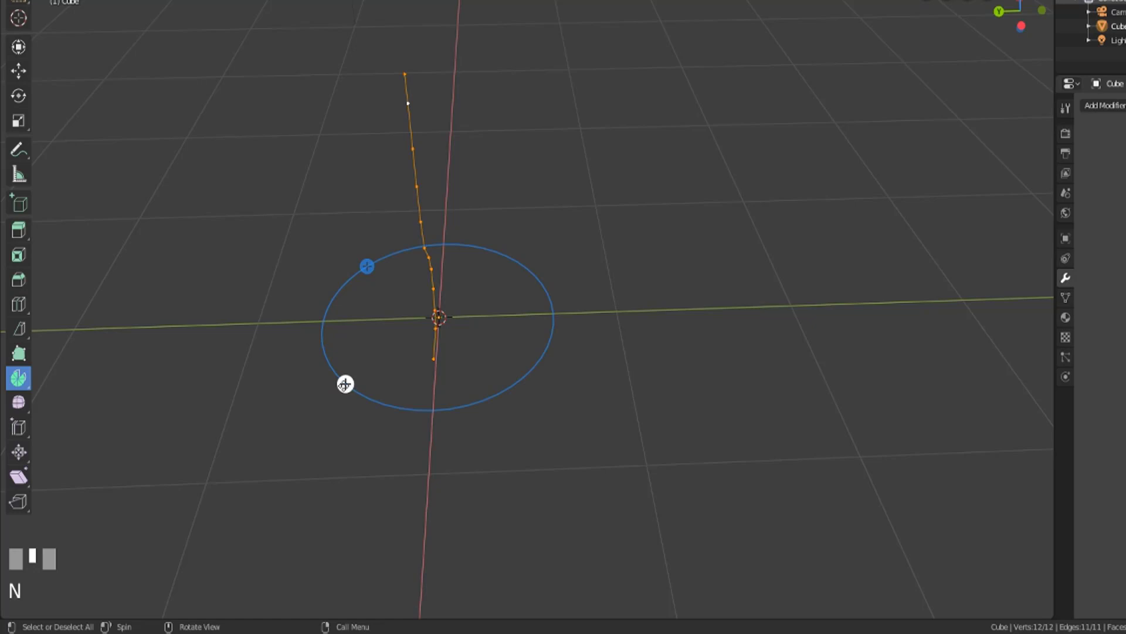
Try spinning the profile around the Z axis with the angle set to 360°, and undo the spin
{"action": "left_click_drag", "start_coordinate": [345, 384], "coordinate": [254, 452]}
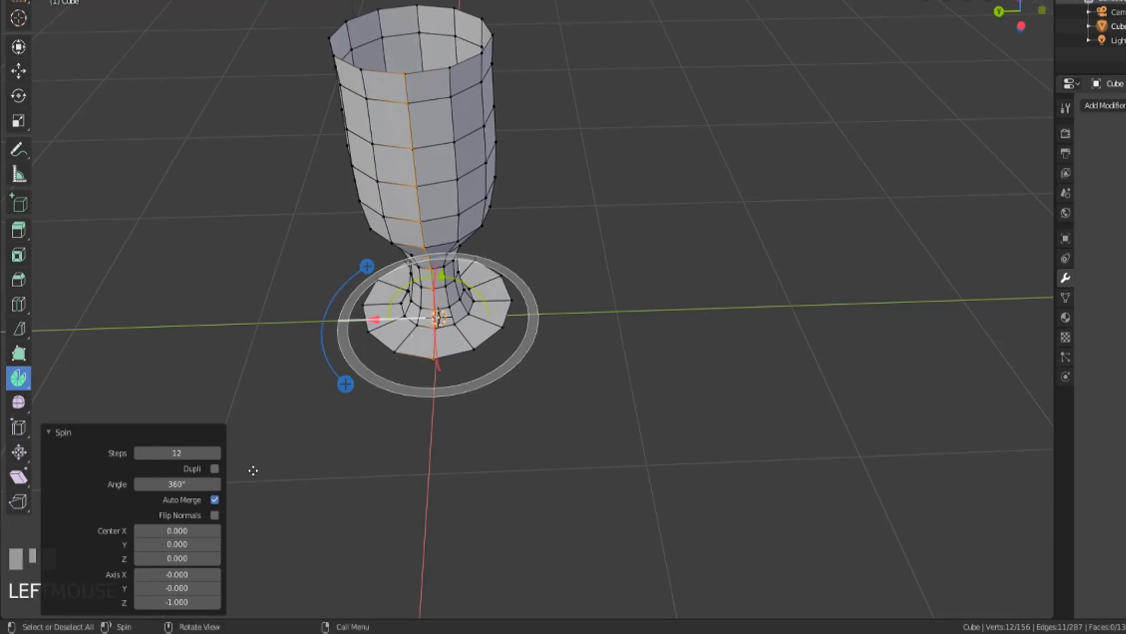
{"action": "left_click", "coordinate": [198, 485]}
{"action": "left_click", "coordinate": [189, 486]}
{"action": "type", "text": "360"}
{"action": "key", "text": "Return"}
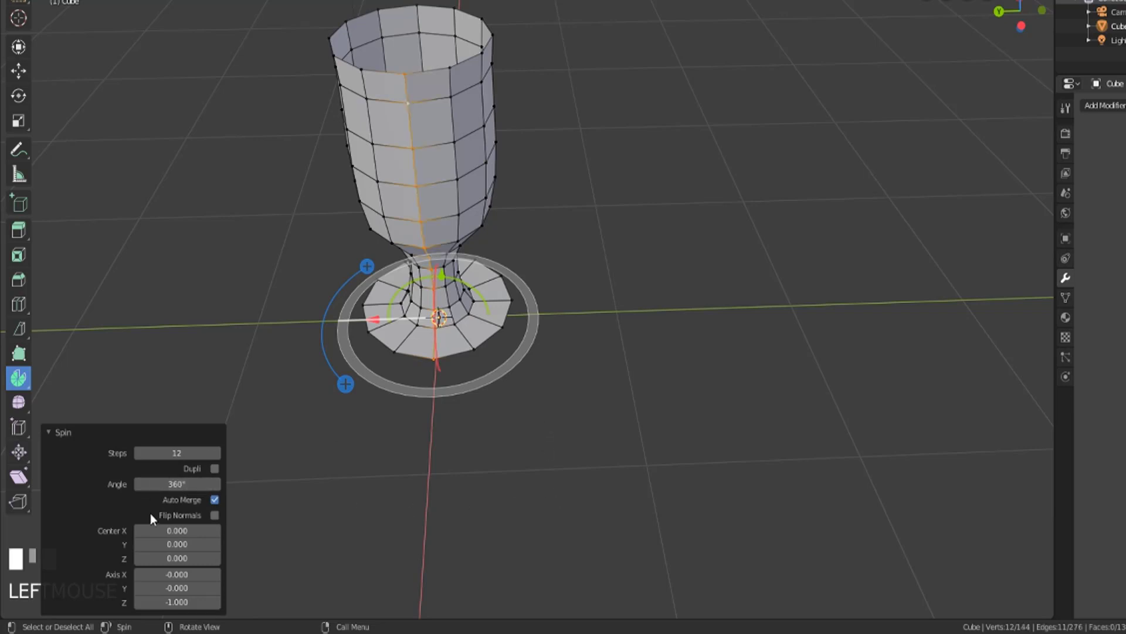
{"action": "left_click", "coordinate": [190, 484]}
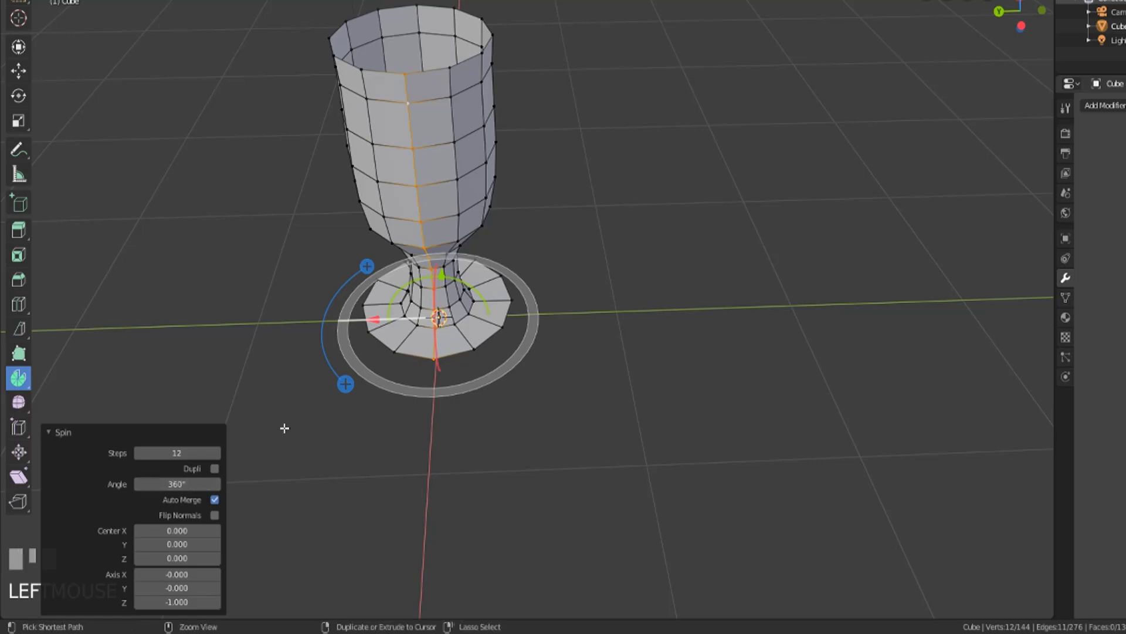
{"action": "key", "text": "ctrl+z"}
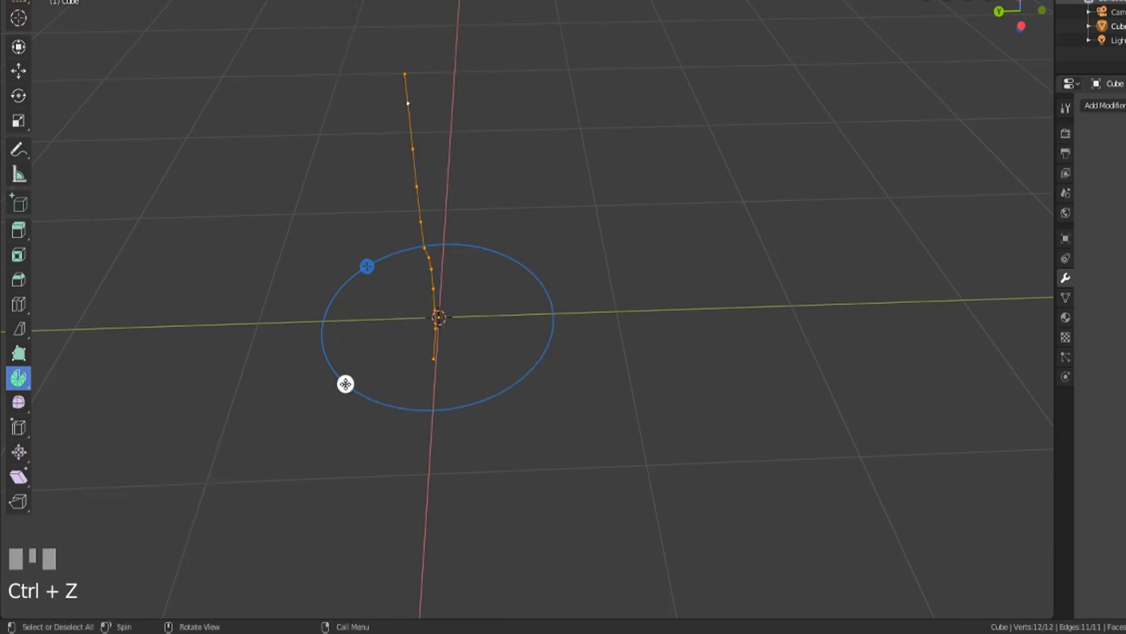
Spin the profile around the Z axis in 12 steps with an angle of 360° to form the goblet
{"action": "left_click_drag", "start_coordinate": [345, 385], "coordinate": [276, 433]}
{"action": "left_click", "coordinate": [190, 485]}
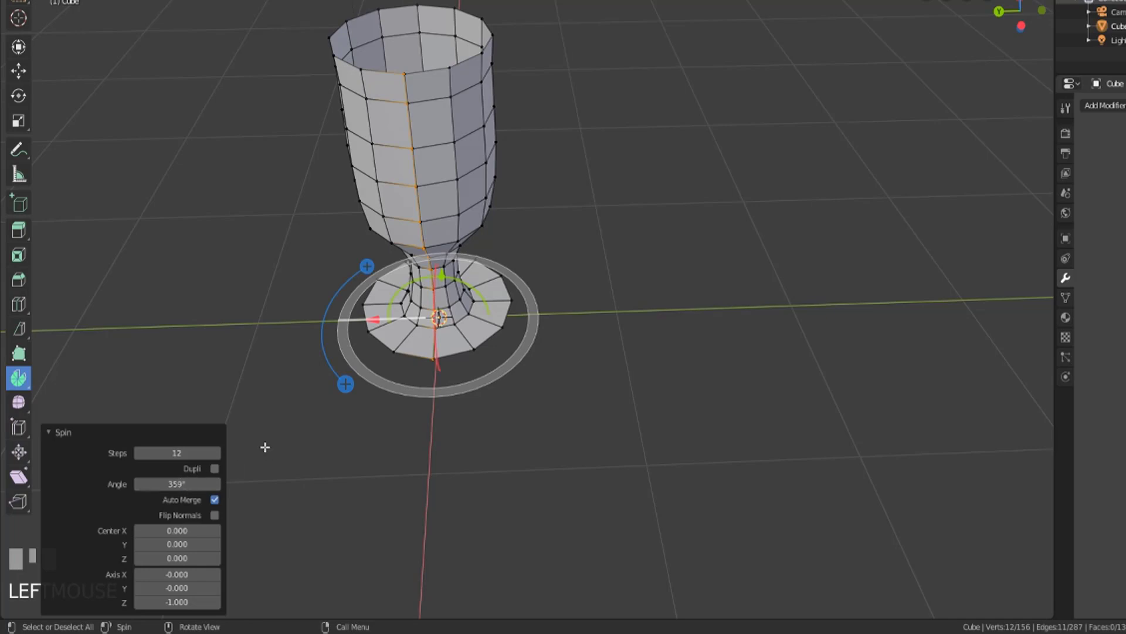
{"action": "left_click", "coordinate": [188, 485]}
{"action": "type", "text": "360"}
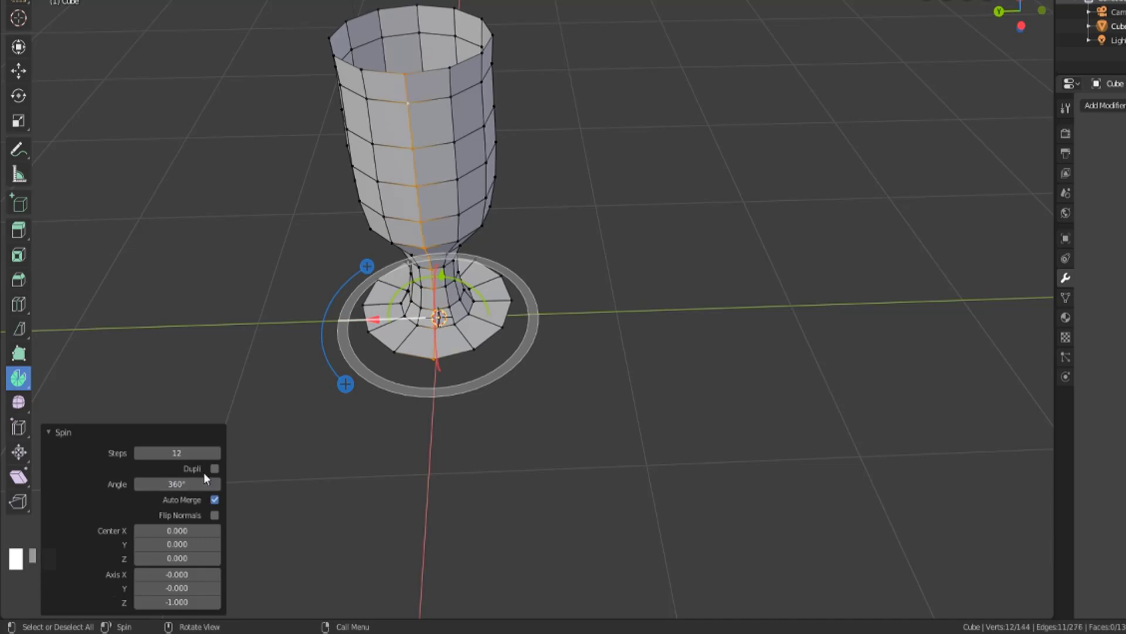
{"action": "key", "text": "Return"}
Select one face on the side of the bowl in face mode and snap the 3D cursor to it
{"action": "middle_click_drag", "start_coordinate": [692, 350], "coordinate": [516, 320]}
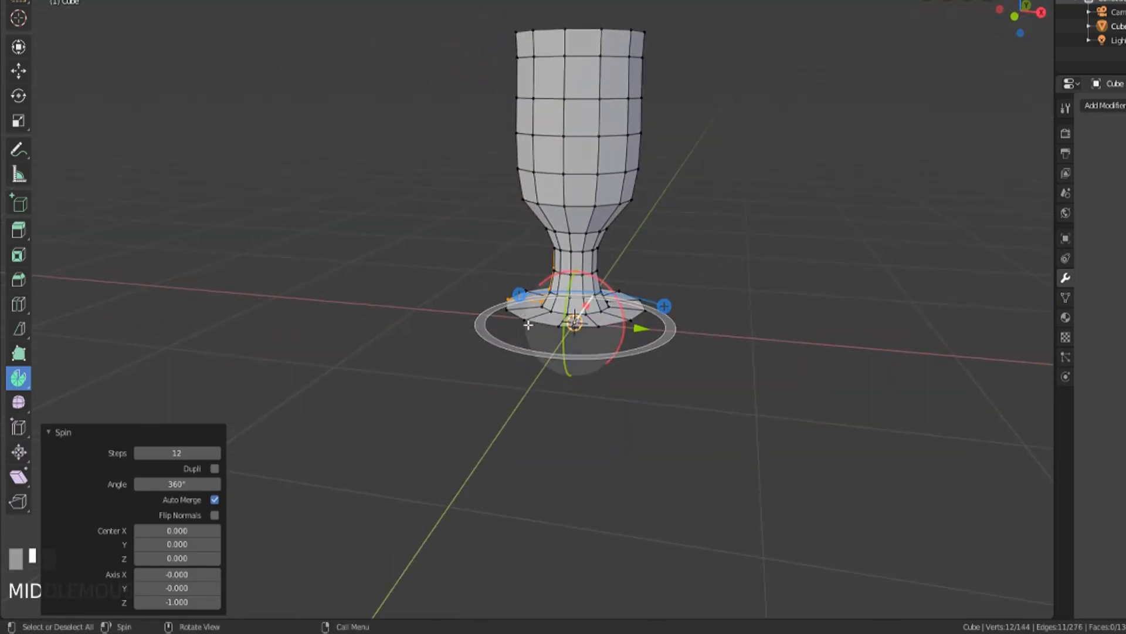
{"action": "middle_click_drag", "start_coordinate": [664, 272], "coordinate": [585, 296], "text": "shift"}
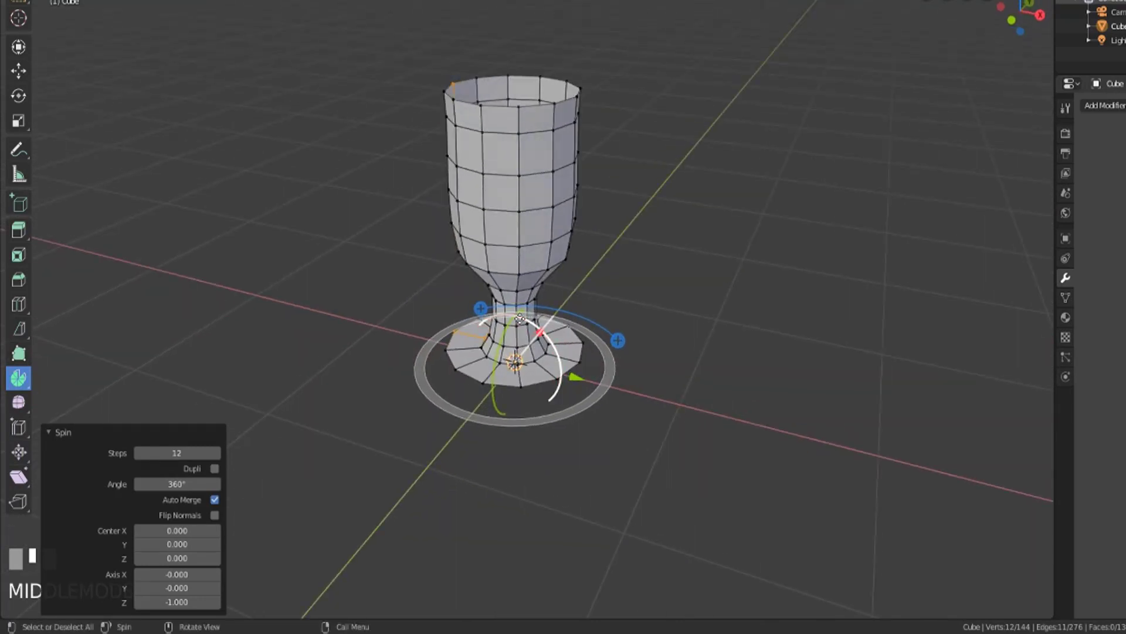
{"action": "middle_click_drag", "start_coordinate": [667, 309], "coordinate": [553, 229]}
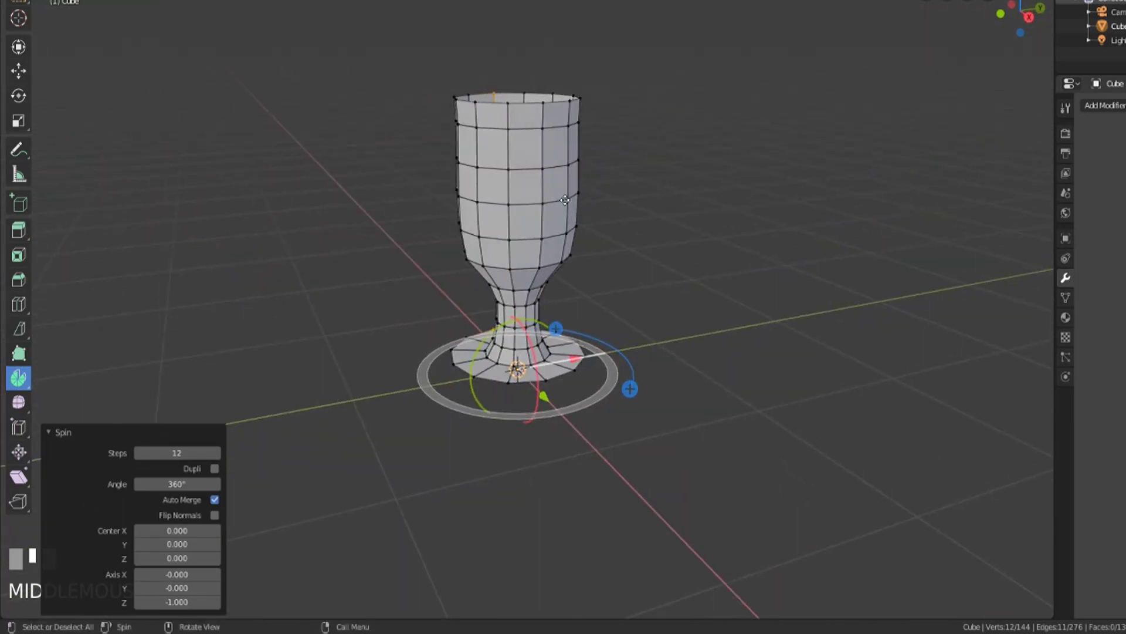
{"action": "key", "text": "3"}
{"action": "left_click", "coordinate": [556, 176]}
{"action": "middle_click_drag", "start_coordinate": [574, 208], "coordinate": [597, 214]}
{"action": "key", "text": "shift+s"}
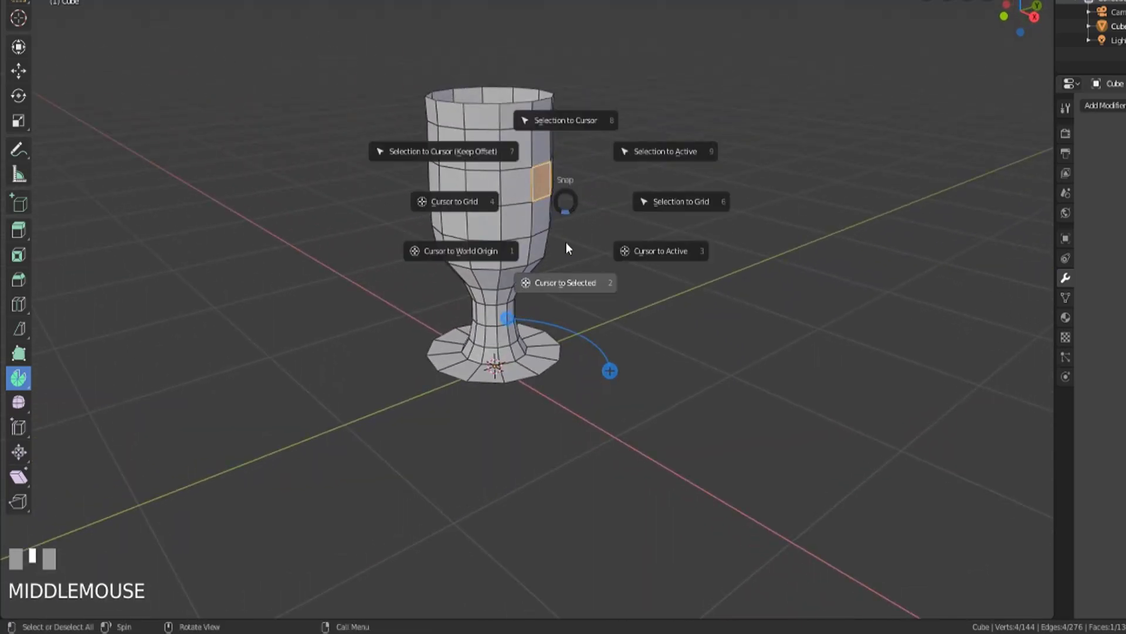
{"action": "left_click", "coordinate": [562, 286]}
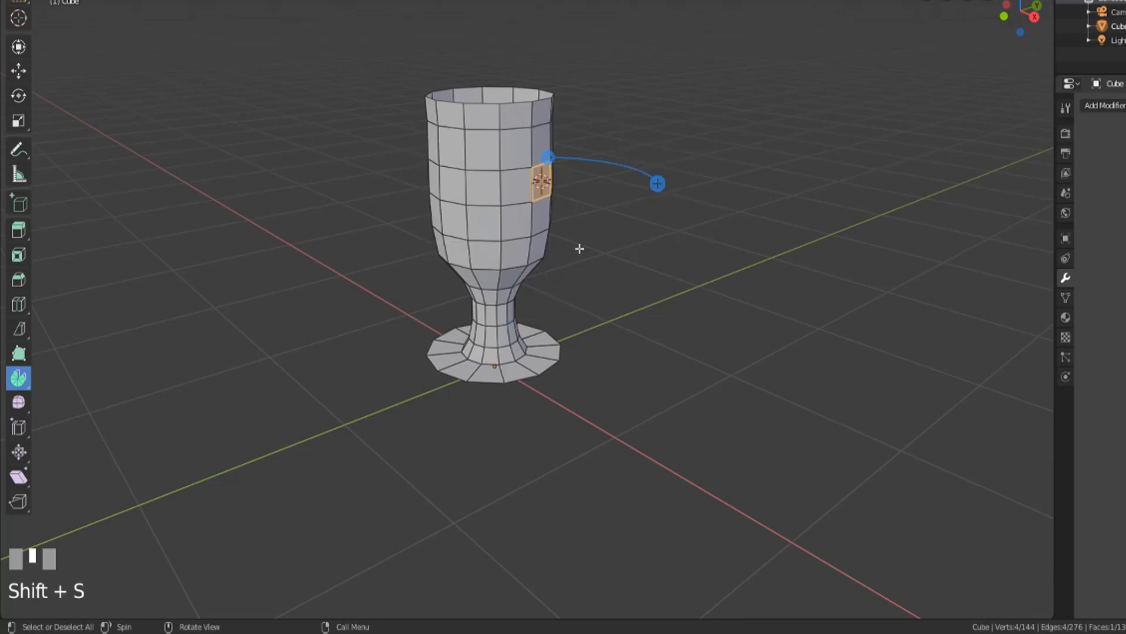
Compare the Spin tool's X and Y axes and set the spin axis to Y
{"action": "middle_click_drag", "start_coordinate": [628, 243], "coordinate": [670, 237]}
{"action": "mouse_move", "coordinate": [557, 231]}
{"action": "middle_mouse_down"}
{"action": "mouse_move", "coordinate": [633, 204]}
{"action": "mouse_move", "coordinate": [546, 218]}
{"action": "middle_mouse_up"}
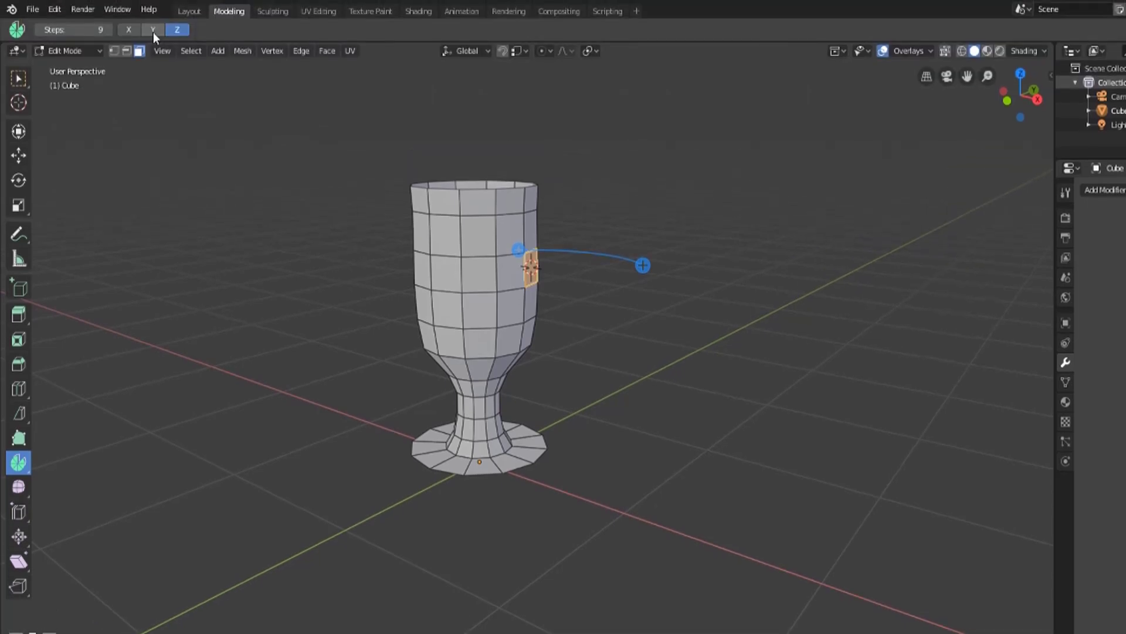
{"action": "left_click", "coordinate": [154, 30]}
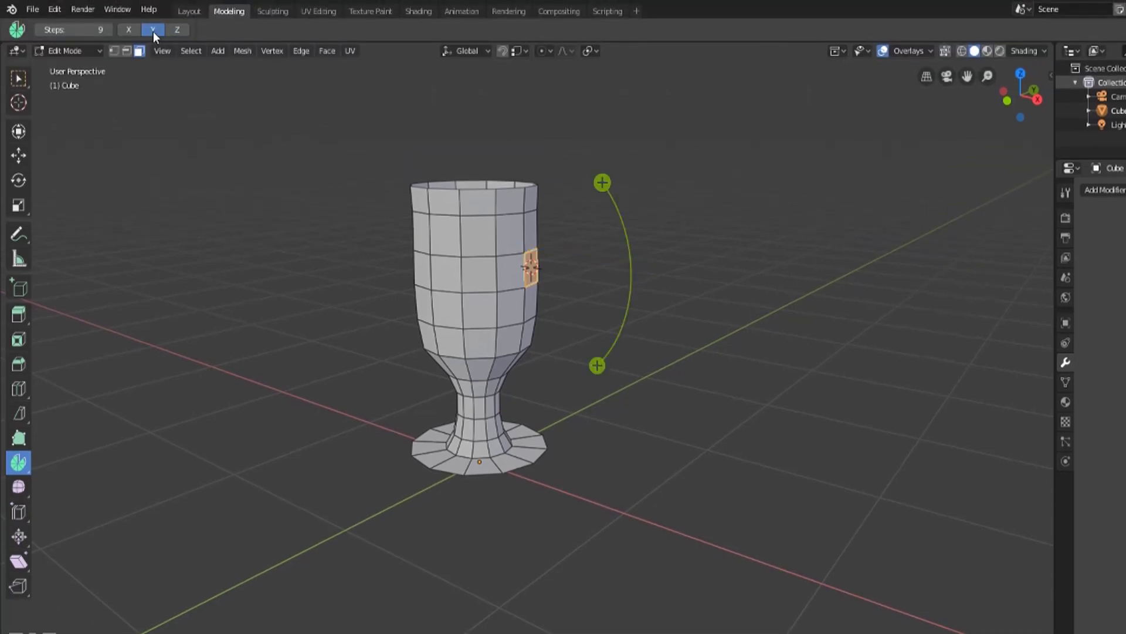
{"action": "left_click", "coordinate": [130, 30]}
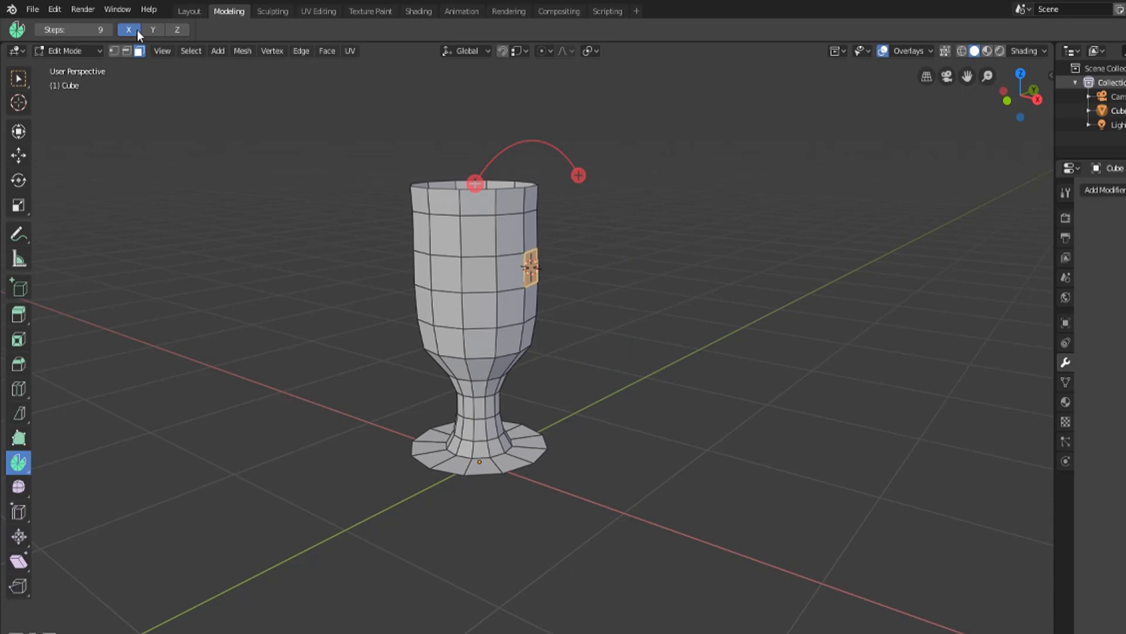
{"action": "left_click", "coordinate": [152, 30]}
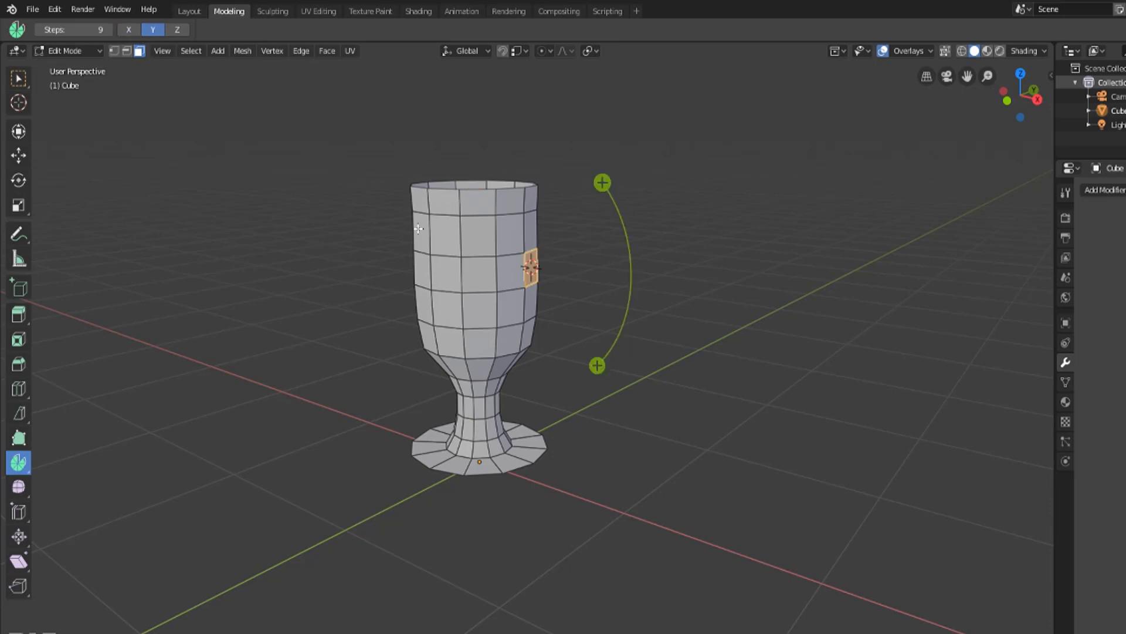
Spin the selected bowl face around the Y axis as a handle and shift the spin centre outward to about X 0.593
{"action": "middle_click_drag", "start_coordinate": [528, 264], "coordinate": [597, 182]}
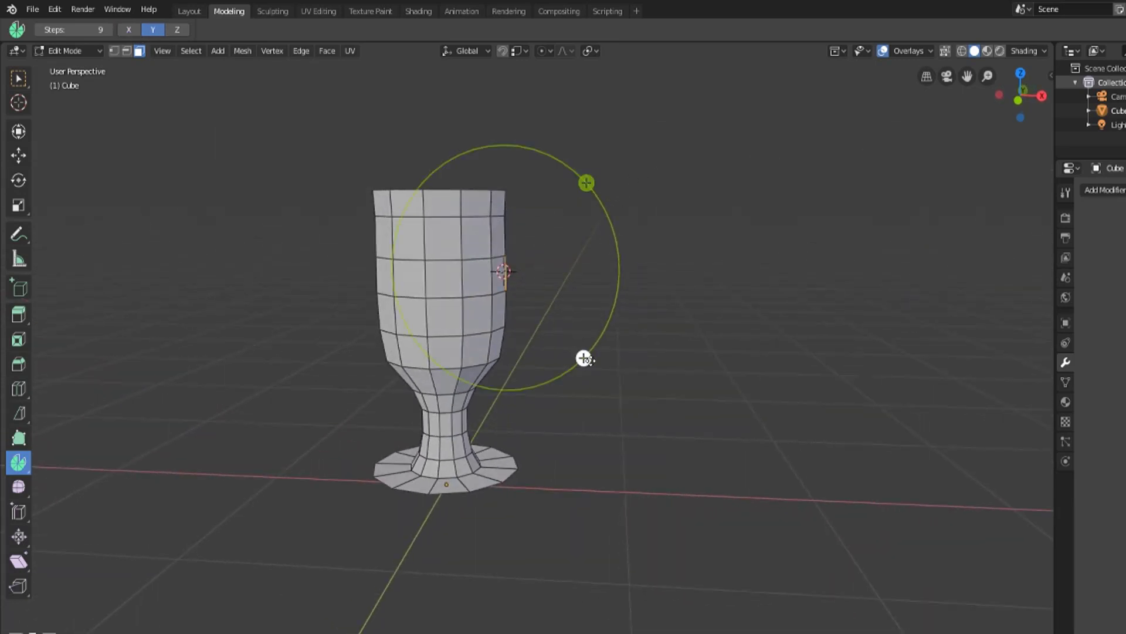
{"action": "left_click_drag", "start_coordinate": [584, 358], "coordinate": [233, 348]}
{"action": "left_click_drag", "start_coordinate": [570, 274], "coordinate": [622, 275]}
{"action": "middle_click_drag", "start_coordinate": [647, 292], "coordinate": [550, 251]}
Adjust the handle's spin angle to about 276° so its end reaches the lower bowl, and shift the spin centre slightly toward the bowl
{"action": "left_click_drag", "start_coordinate": [647, 325], "coordinate": [638, 339]}
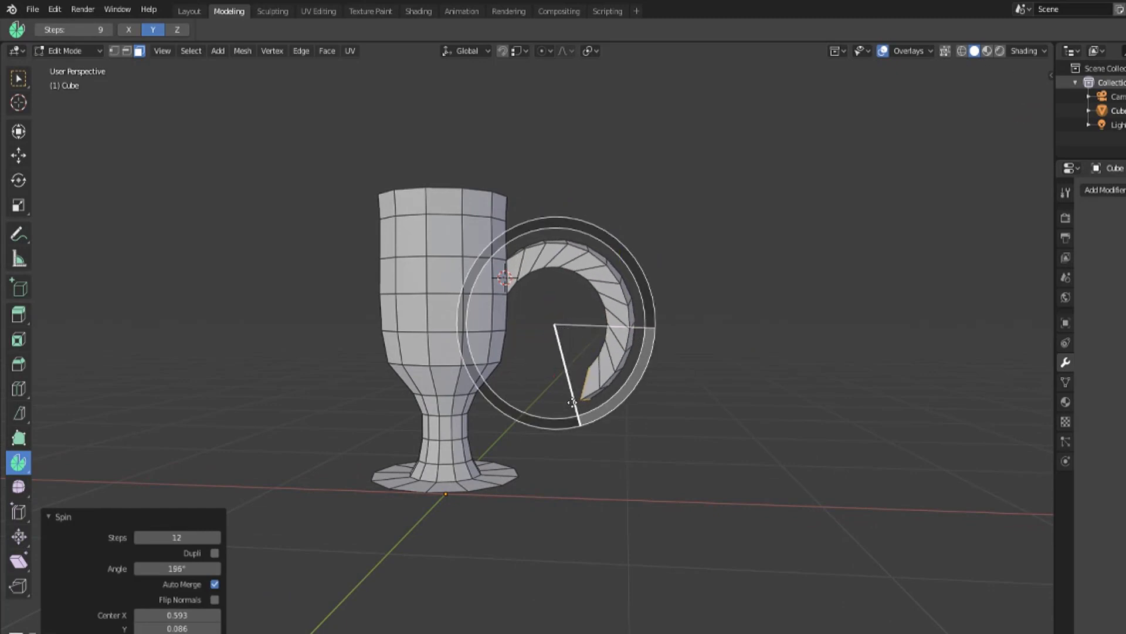
{"action": "left_click_drag", "start_coordinate": [563, 405], "coordinate": [509, 334]}
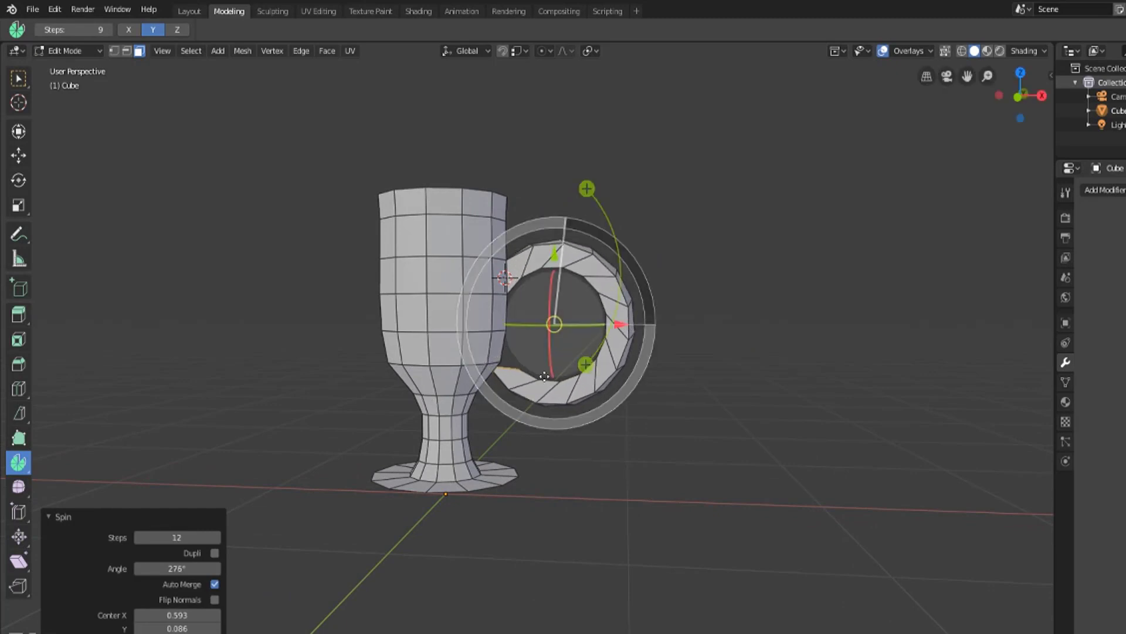
{"action": "left_click_drag", "start_coordinate": [619, 324], "coordinate": [605, 323]}
Switch to Object Mode and examine the goblet and its handle from several angles and distances
{"action": "middle_click_drag", "start_coordinate": [605, 323], "coordinate": [389, 418]}
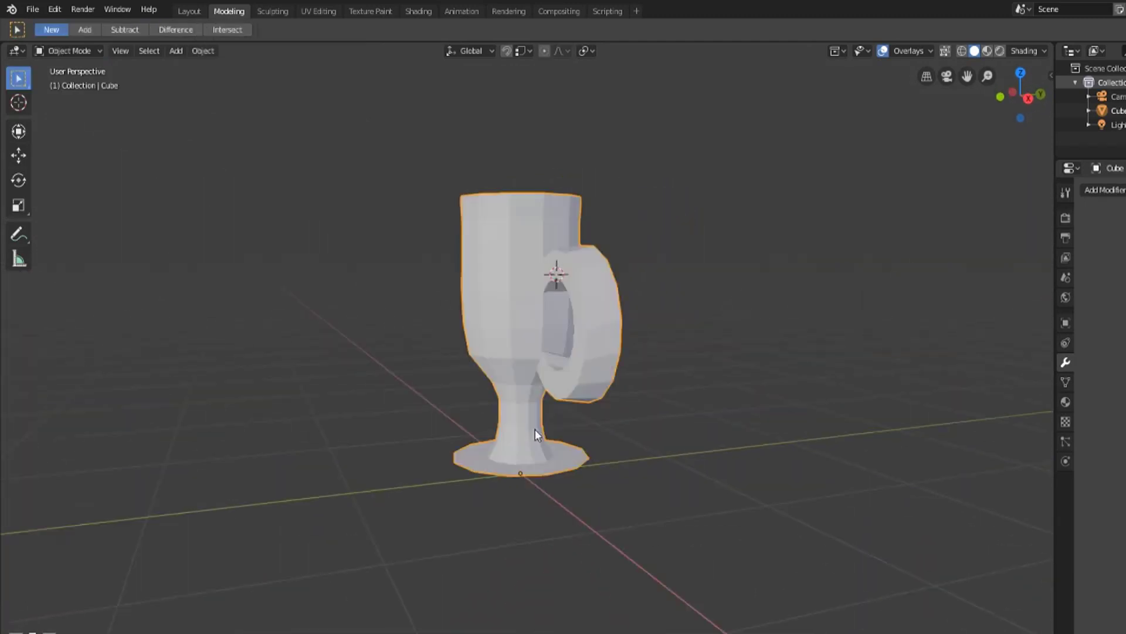
{"action": "middle_click_drag", "start_coordinate": [536, 434], "coordinate": [548, 463]}
{"action": "scroll", "coordinate": [604, 424], "scroll_direction": "down", "scroll_amount": 4}
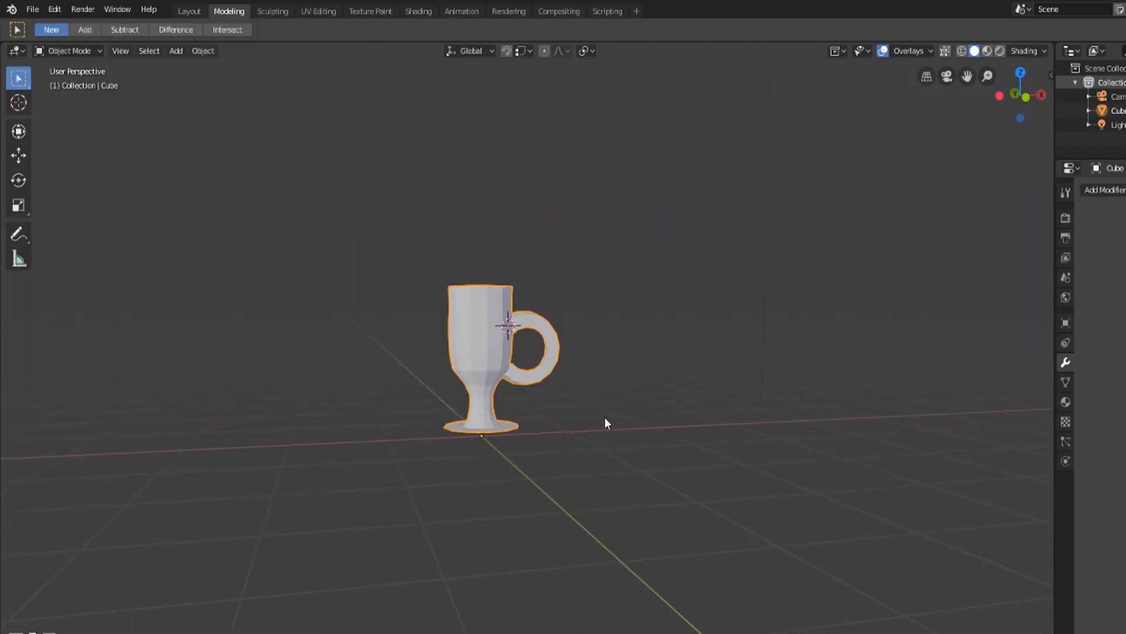
{"action": "middle_click_drag", "start_coordinate": [604, 424], "coordinate": [539, 447]}
{"action": "middle_click_drag", "start_coordinate": [470, 445], "coordinate": [494, 450]}
{"action": "scroll", "coordinate": [450, 481], "scroll_direction": "up", "scroll_amount": 4}
{"action": "scroll", "coordinate": [544, 438], "scroll_direction": "up", "scroll_amount": 2}
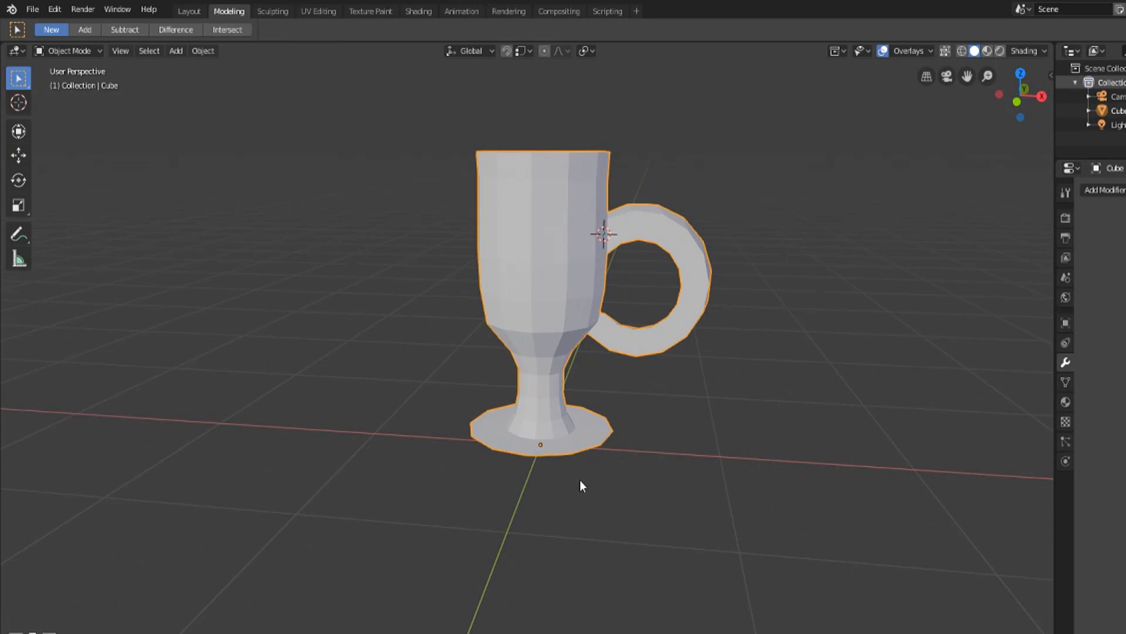
{"action": "middle_click_drag", "start_coordinate": [606, 475], "coordinate": [598, 367]}
Return to Edit Mode and select the entire mug mesh
{"action": "key", "text": "Tab"}
{"action": "key", "text": "a"}
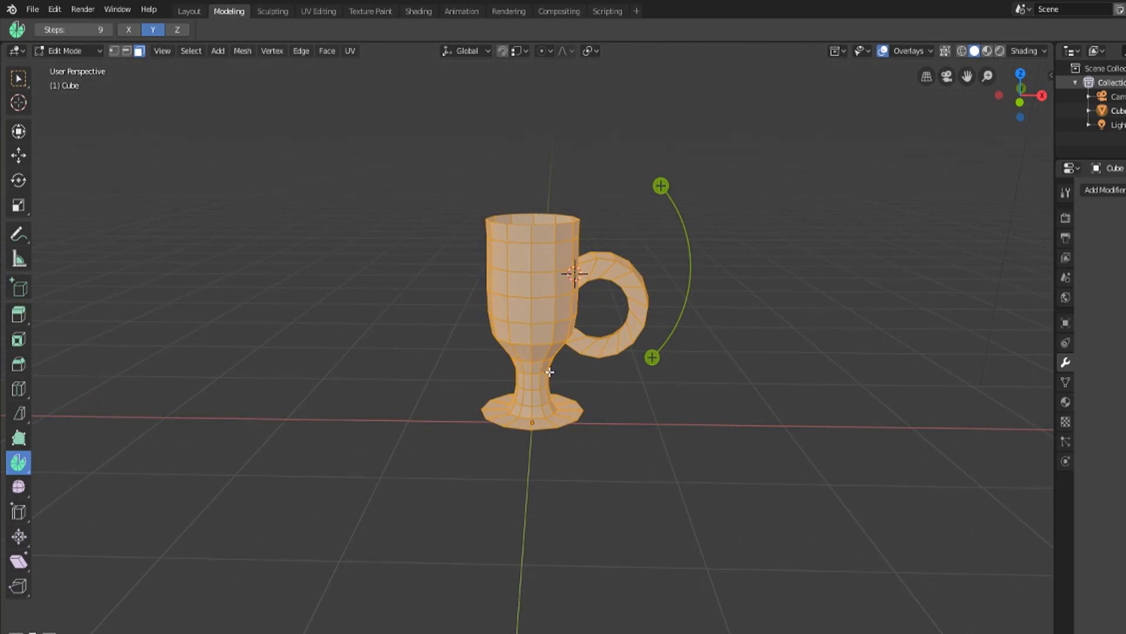